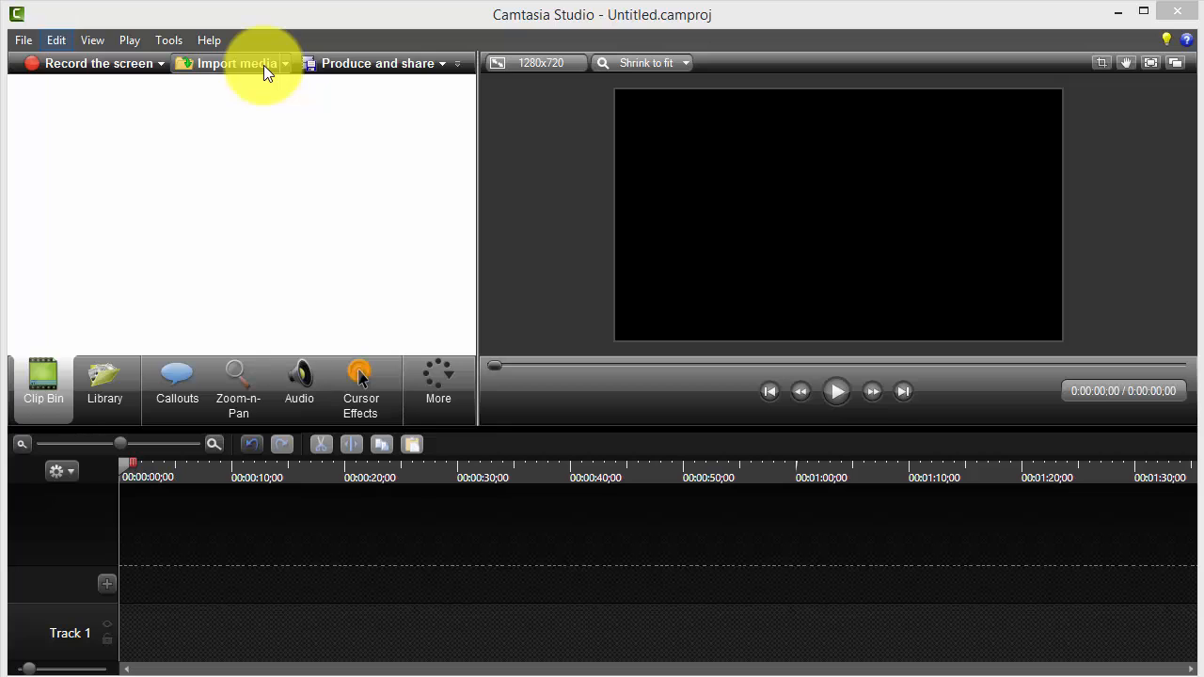
# Import the recording "audio test 2" from the Dropbox folder SimCafe > Camtasia Tutorial and place it at the start of the timeline.
pyautogui.click(265, 68)
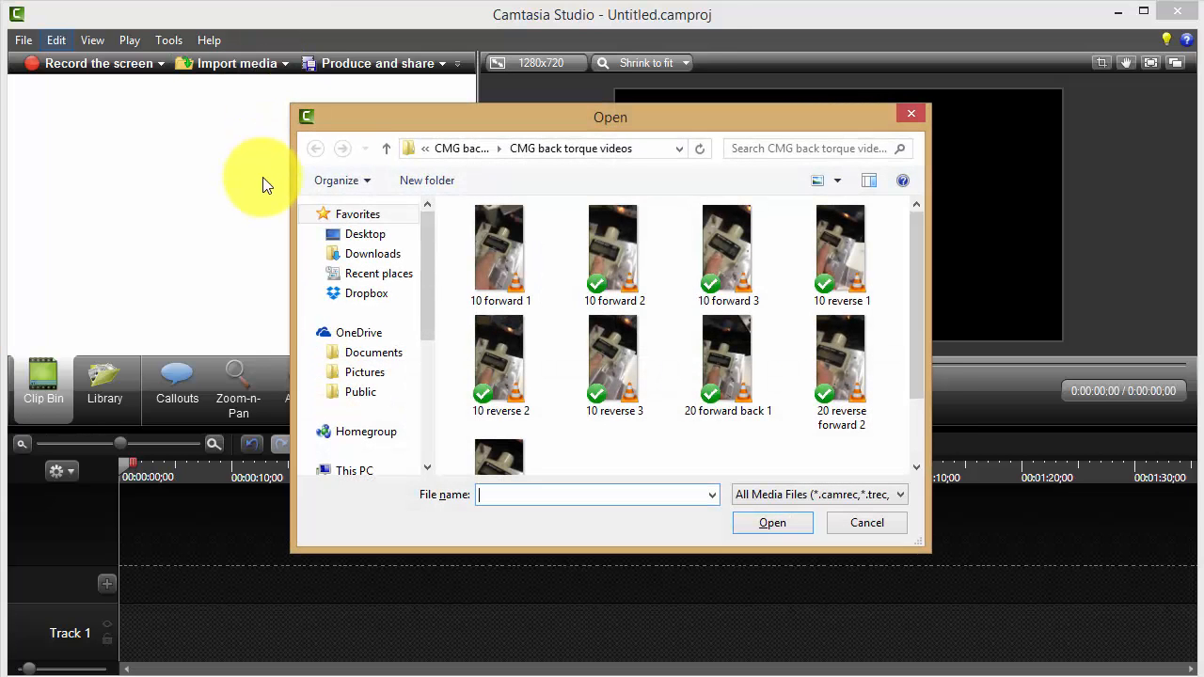
pyautogui.click(444, 150)
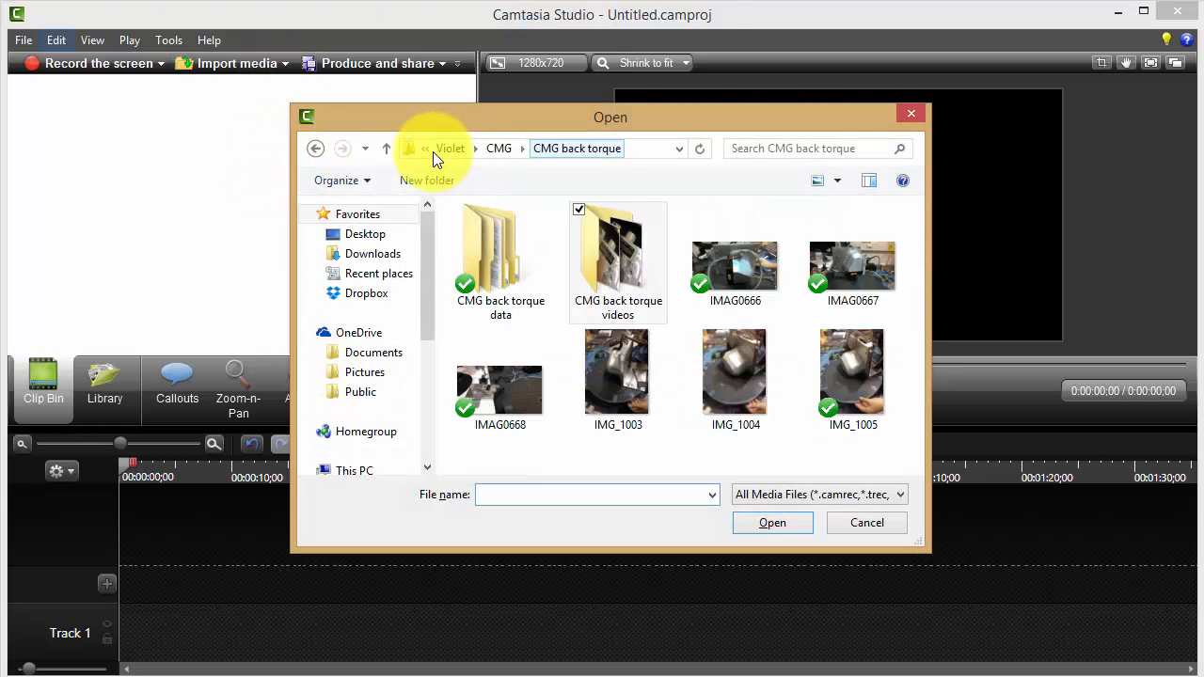
pyautogui.click(457, 152)
pyautogui.click(457, 152)
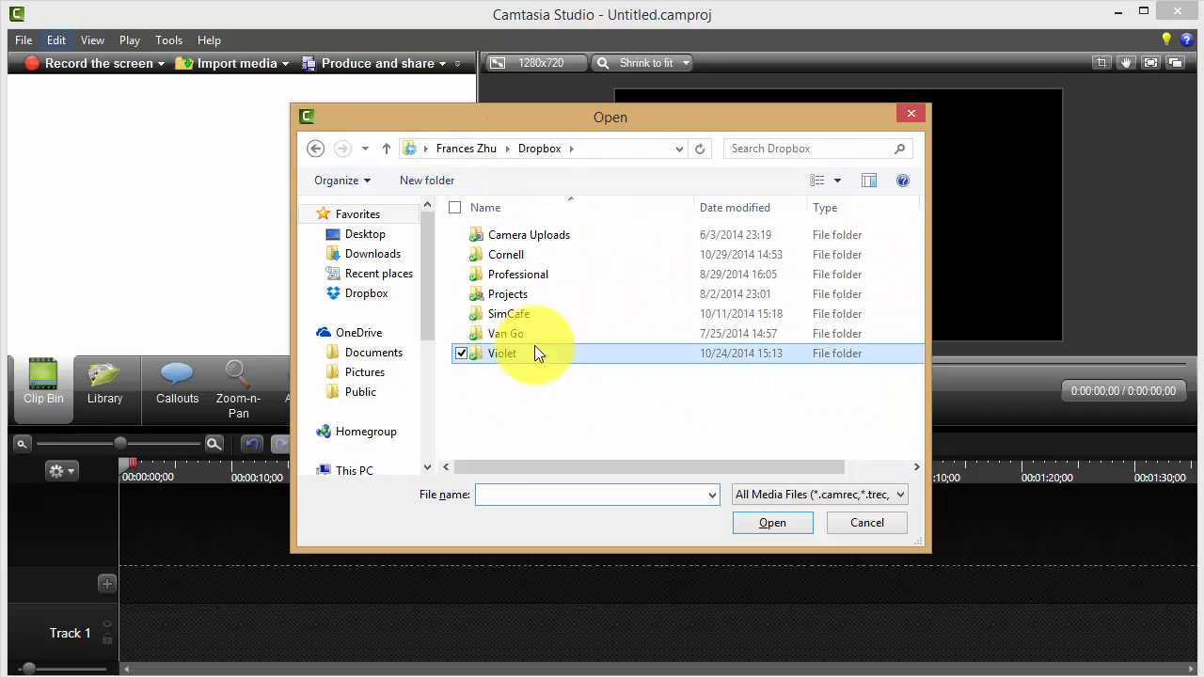
pyautogui.doubleClick(546, 315)
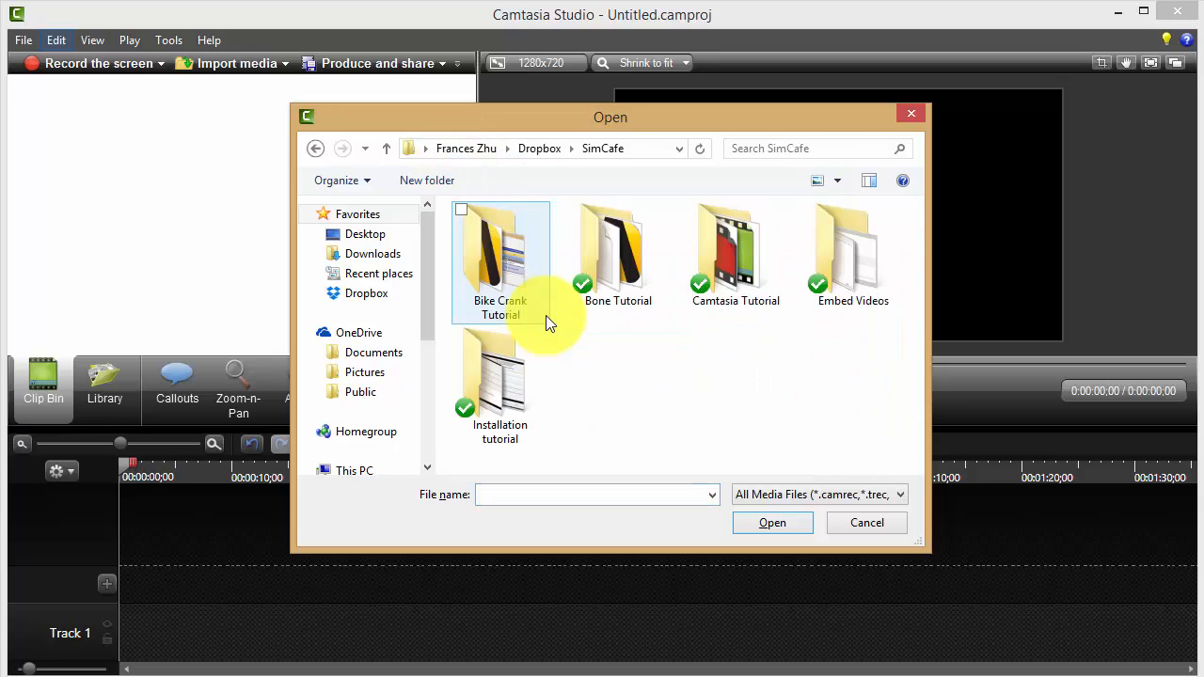
pyautogui.doubleClick(718, 286)
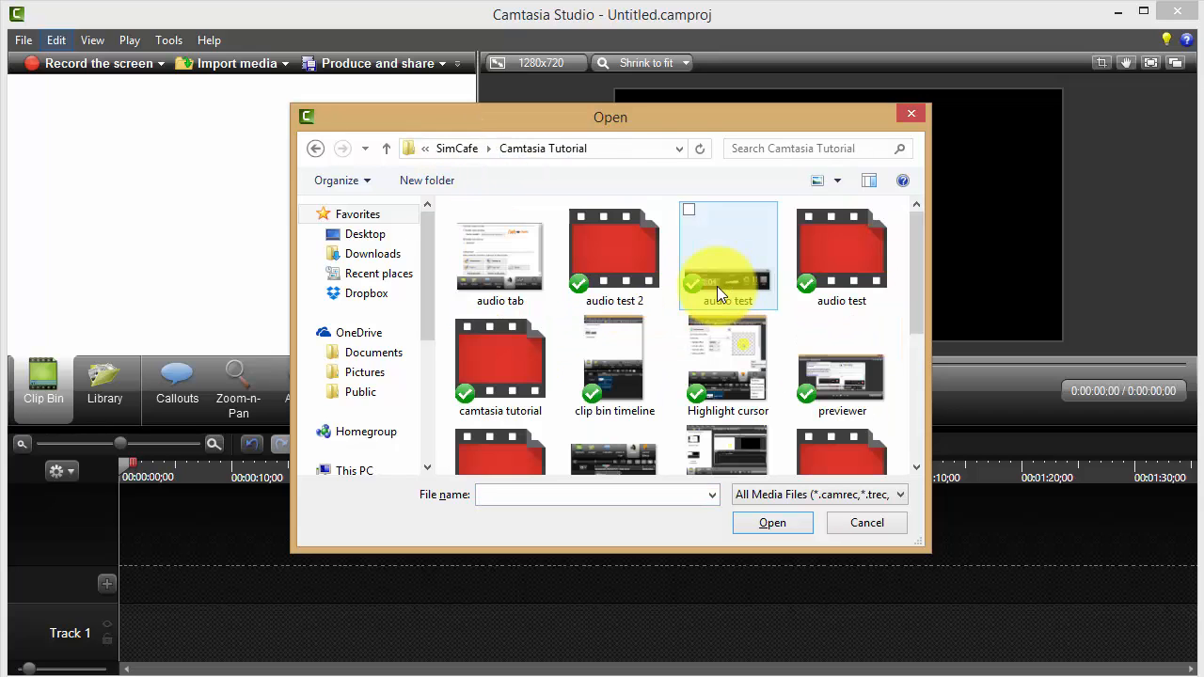
pyautogui.click(623, 265)
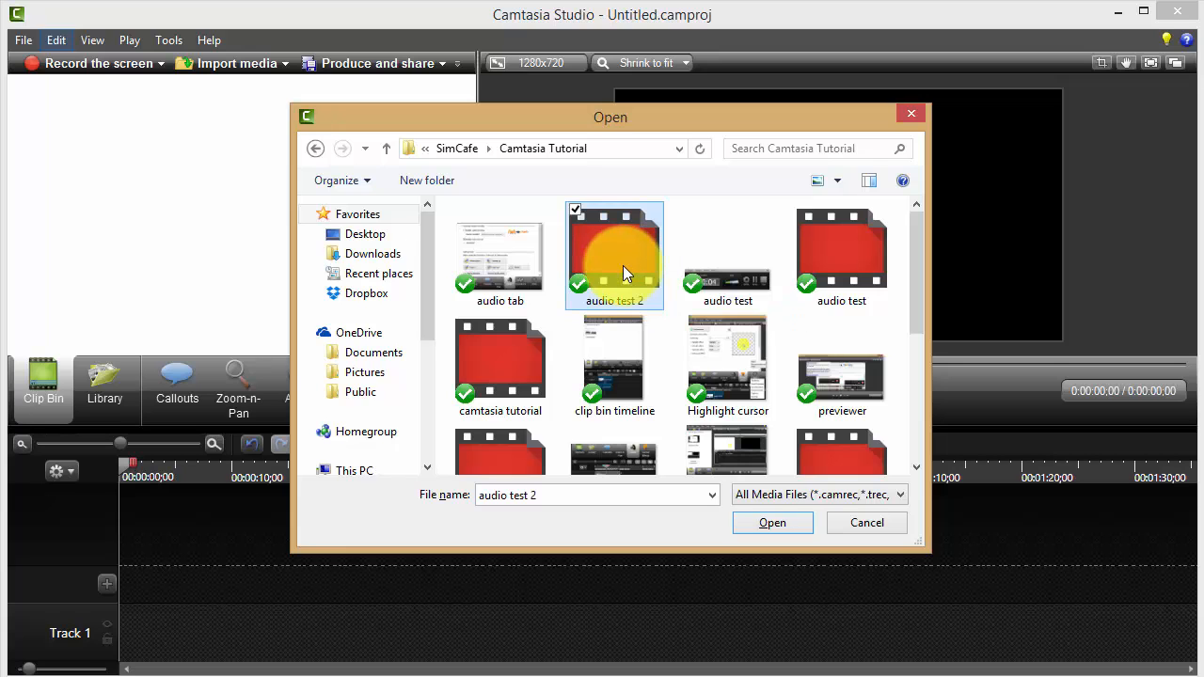
pyautogui.doubleClick(623, 266)
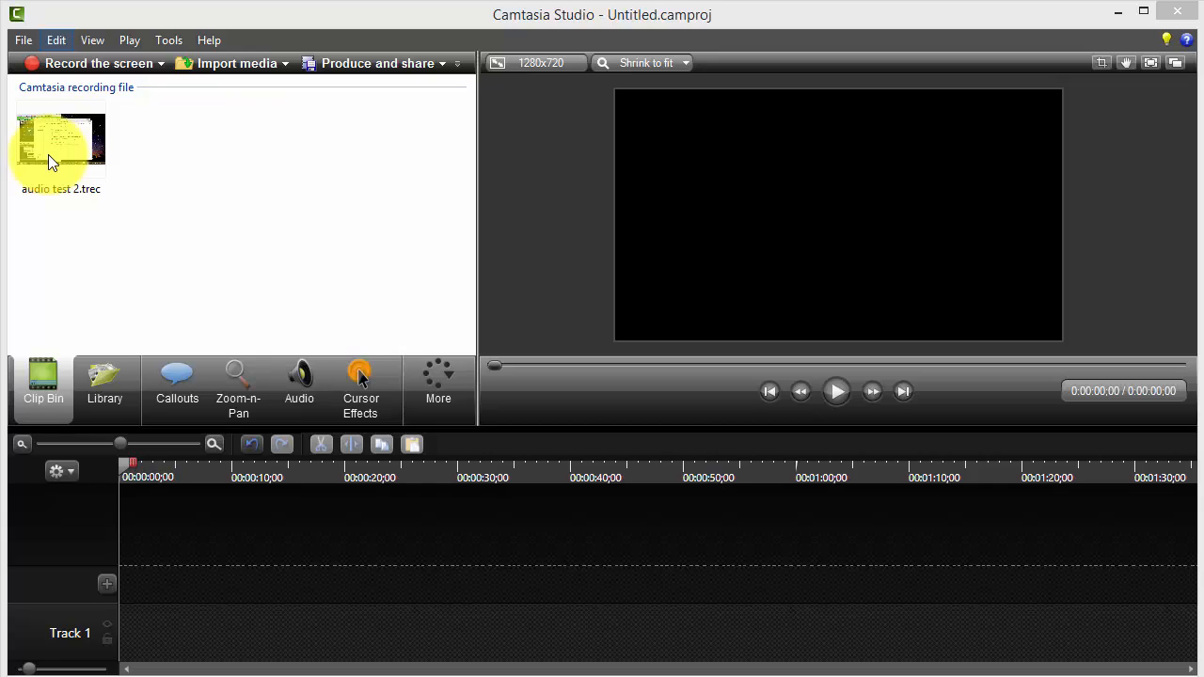
pyautogui.moveTo(48, 155); pyautogui.dragTo(129, 649)
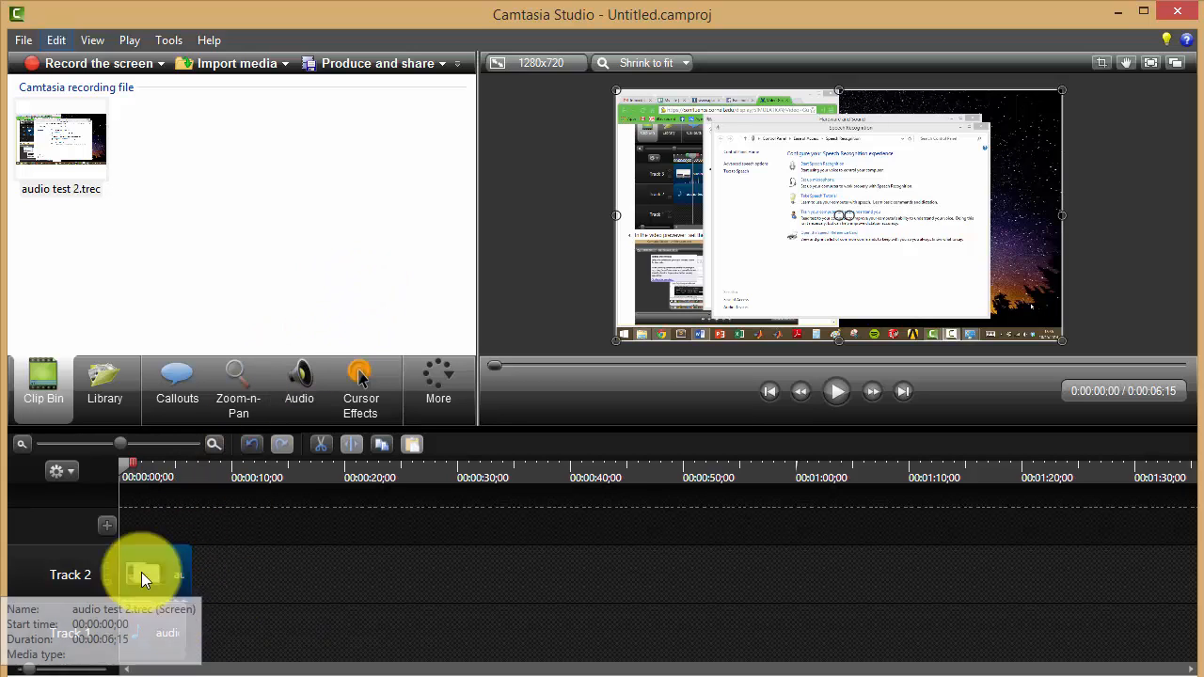
# Enable noise removal for the audio test 2 media on the timeline.
pyautogui.click(312, 389)
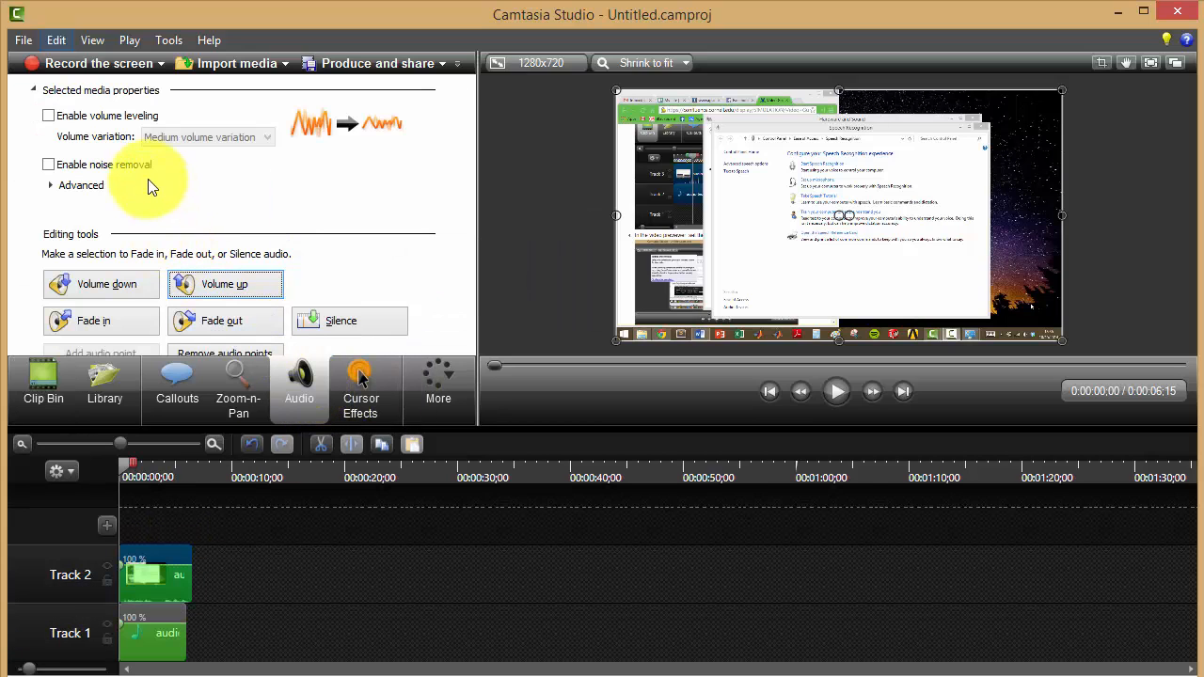
pyautogui.click(47, 164)
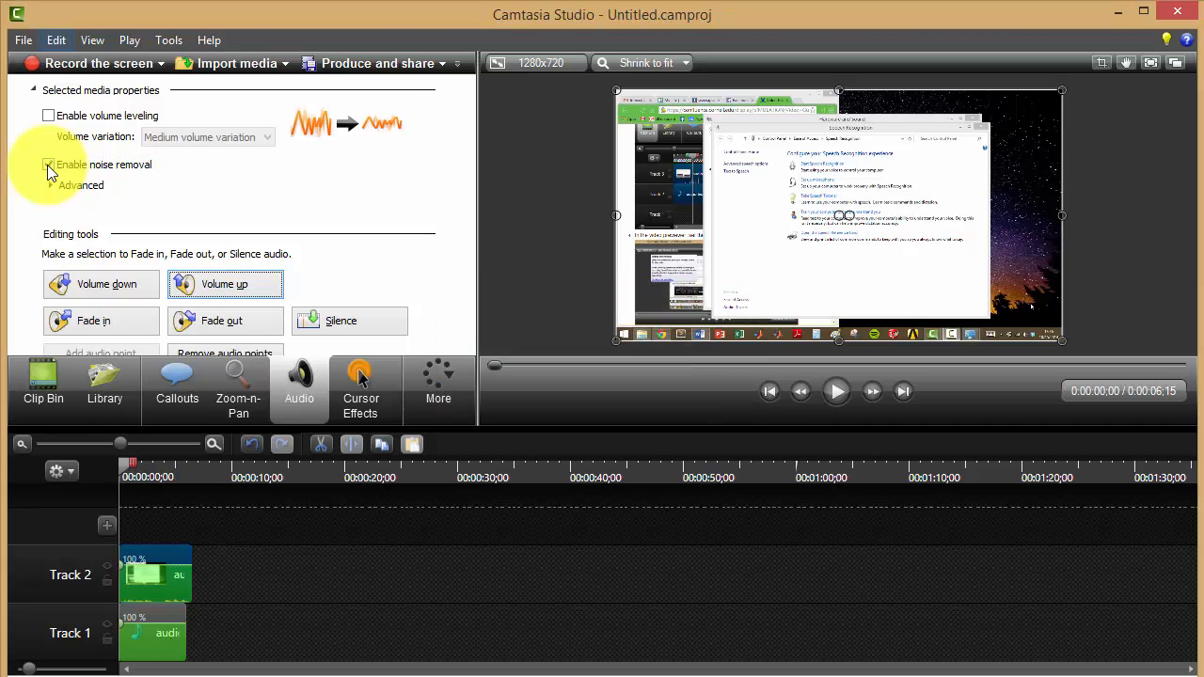
pyautogui.click(164, 571)
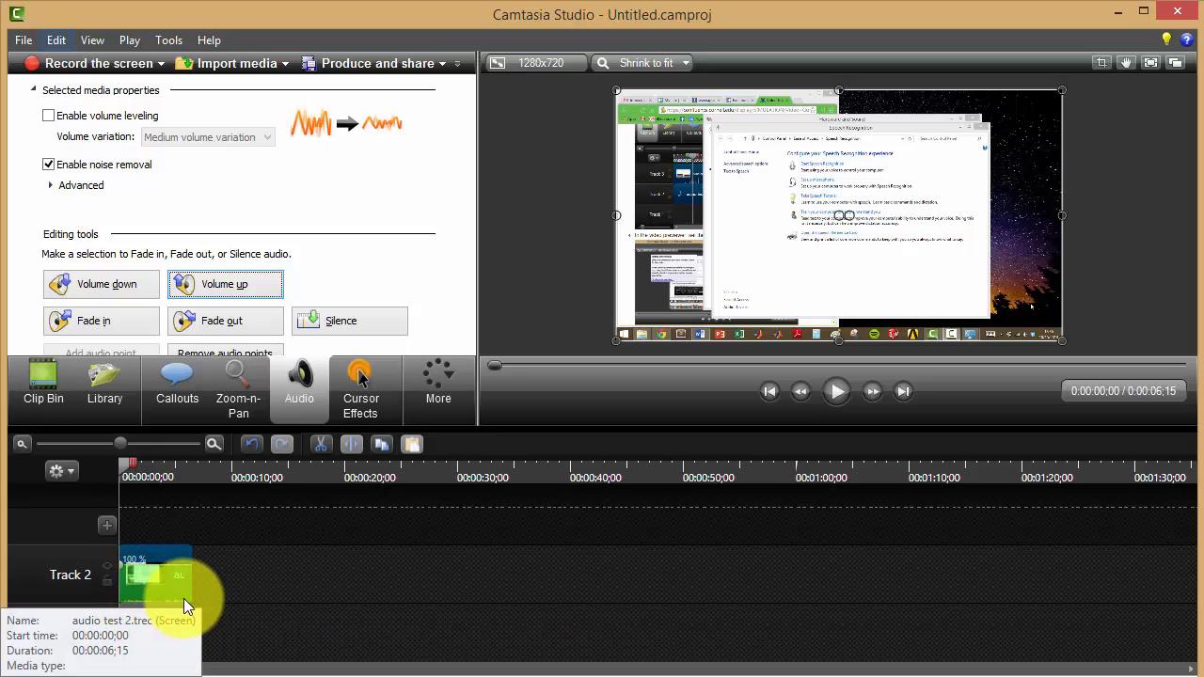
# Raise the audio volume of the Track 2 clip by eight increments.
pyautogui.click(224, 284)
pyautogui.click(224, 283)
pyautogui.click(224, 283)
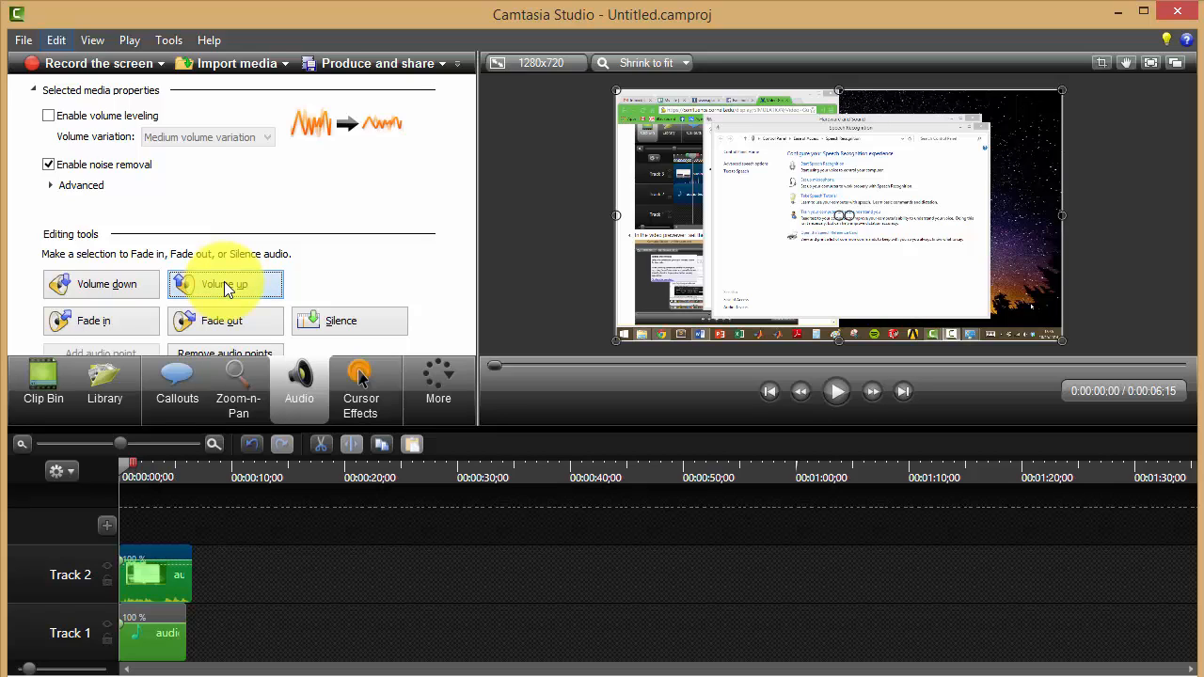
pyautogui.click(224, 284)
pyautogui.click(224, 282)
pyautogui.click(224, 282)
pyautogui.click(224, 283)
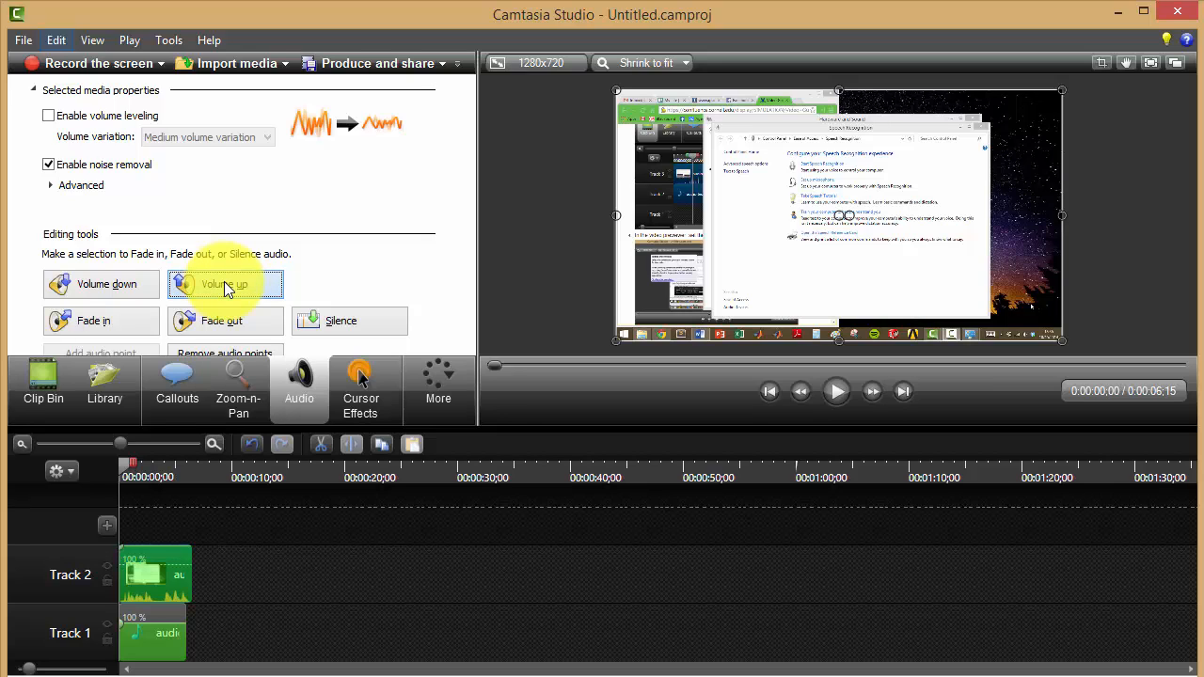
pyautogui.click(224, 282)
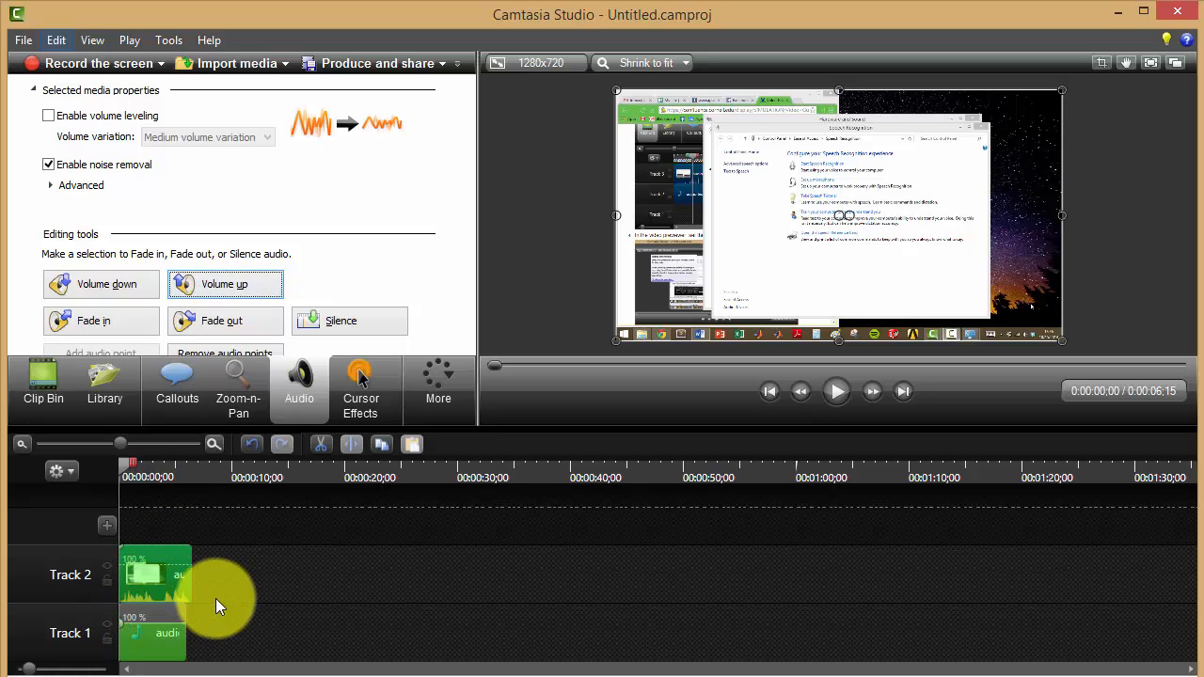
# Lower the audio volume of the Track 2 clip by five increments.
pyautogui.click(122, 292)
pyautogui.click(123, 291)
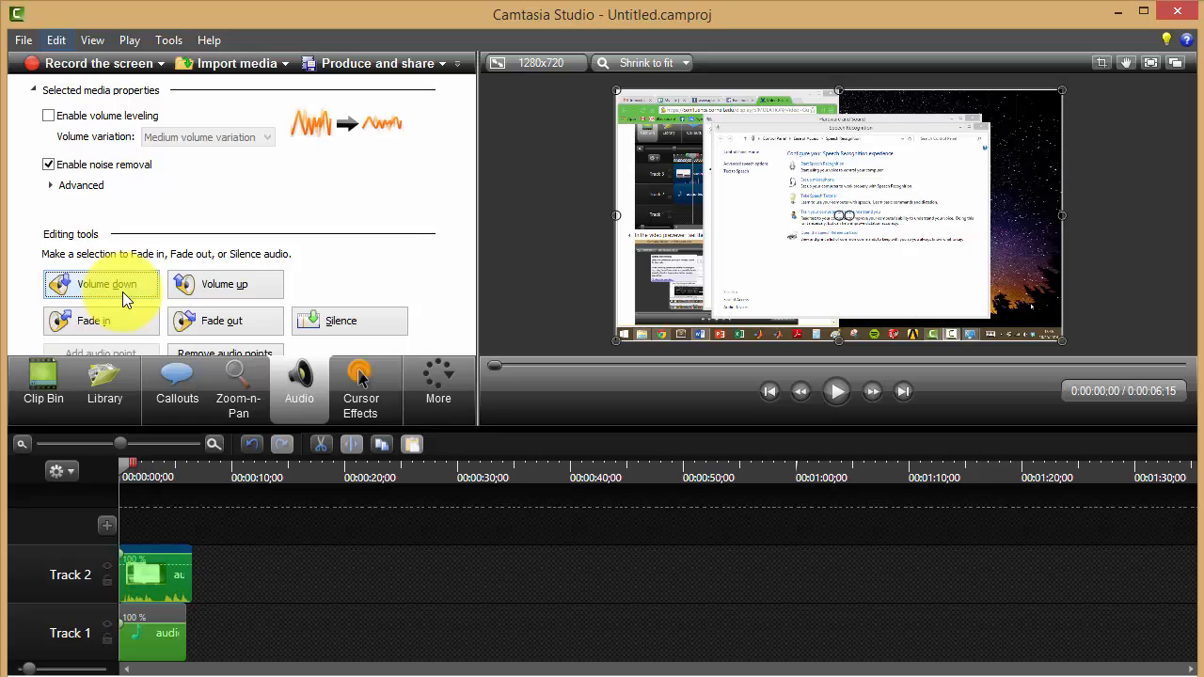
pyautogui.click(123, 292)
pyautogui.click(122, 292)
pyautogui.click(122, 292)
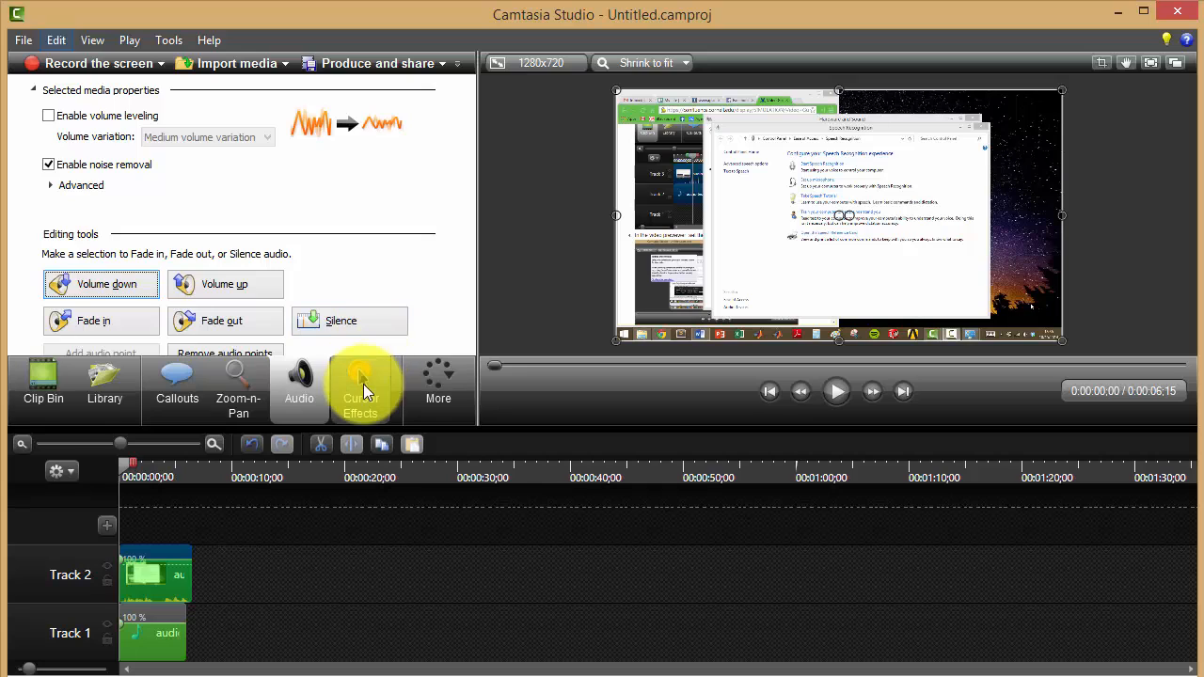
# Apply the Highlight effect to the mouse cursor in the Track 2 recording.
pyautogui.click(363, 386)
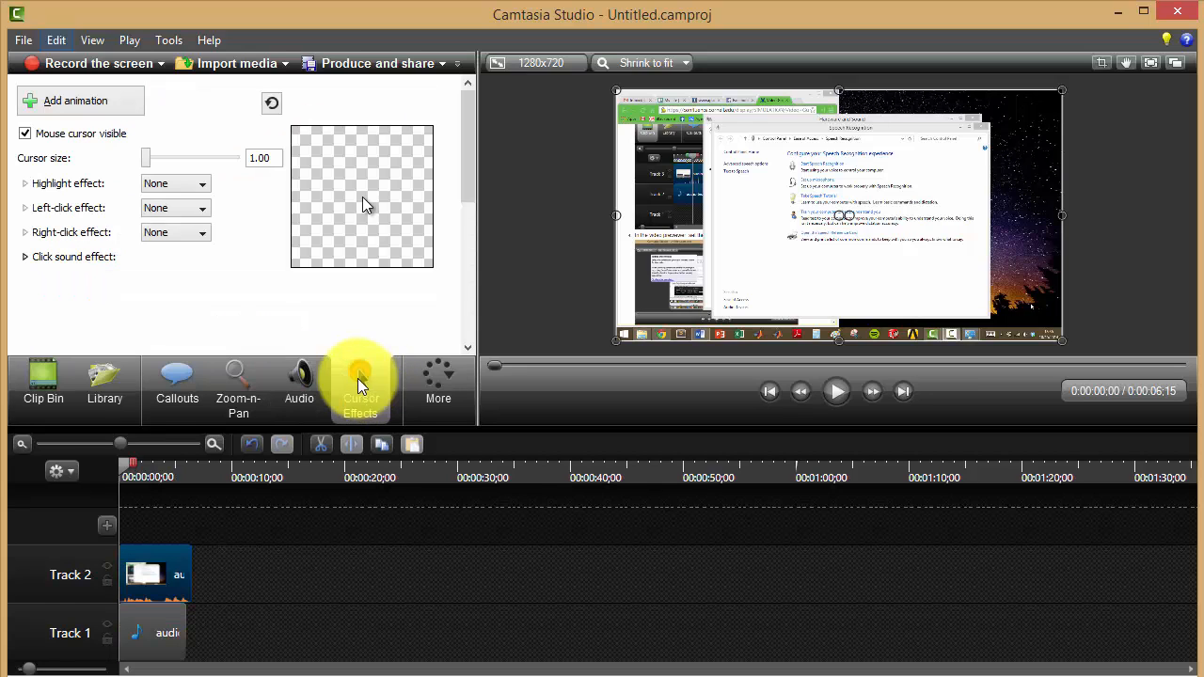
pyautogui.click(455, 411)
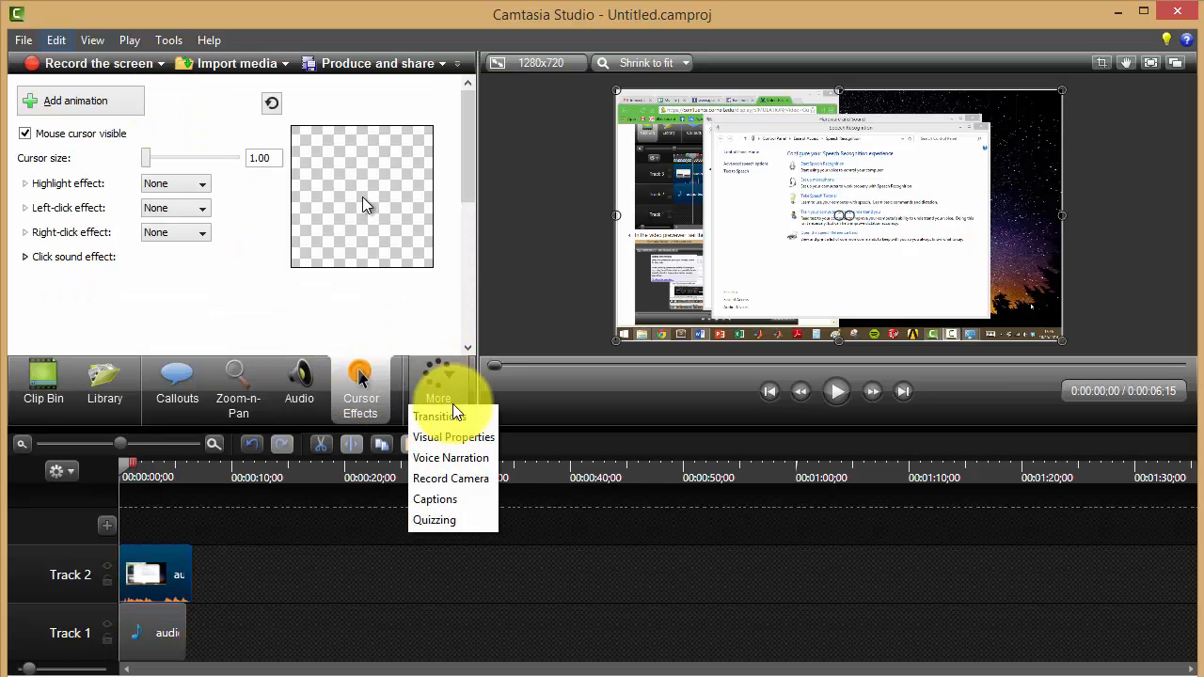
pyautogui.click(377, 376)
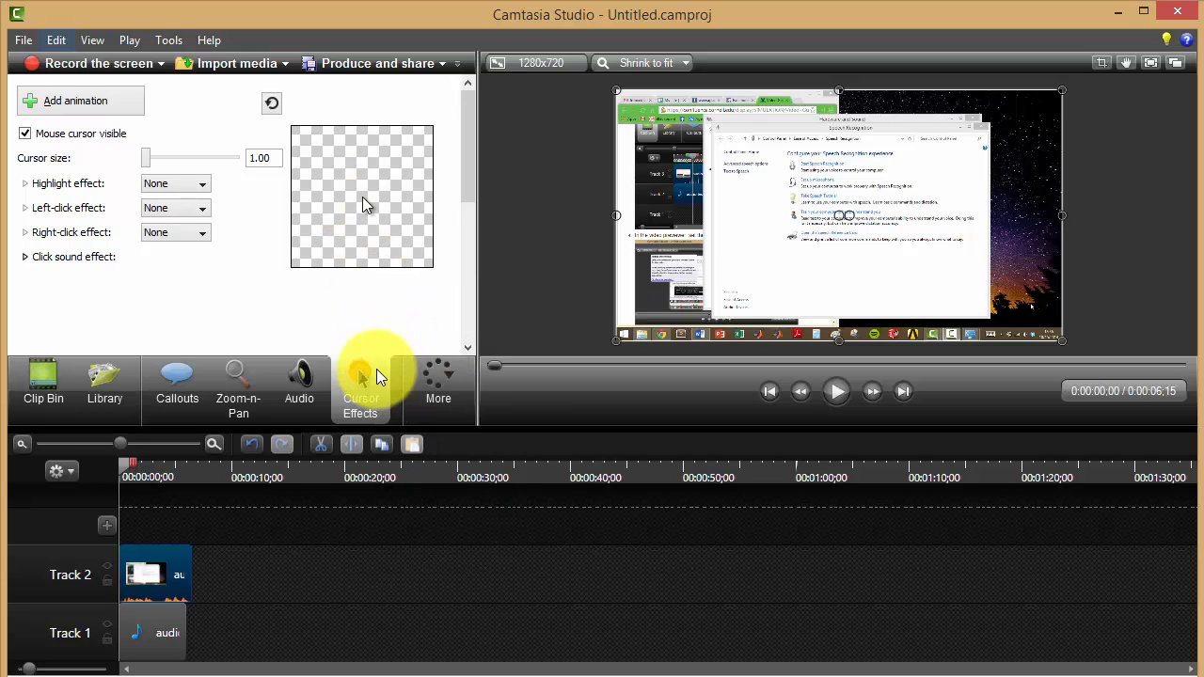
pyautogui.click(188, 188)
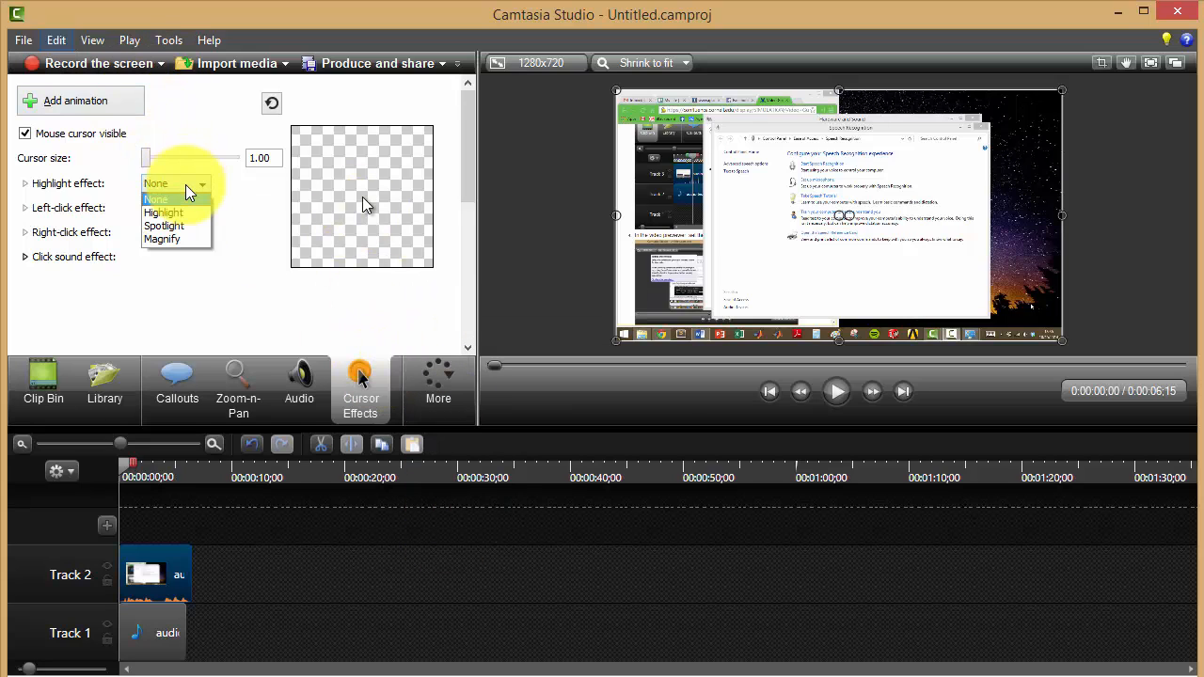
pyautogui.click(188, 216)
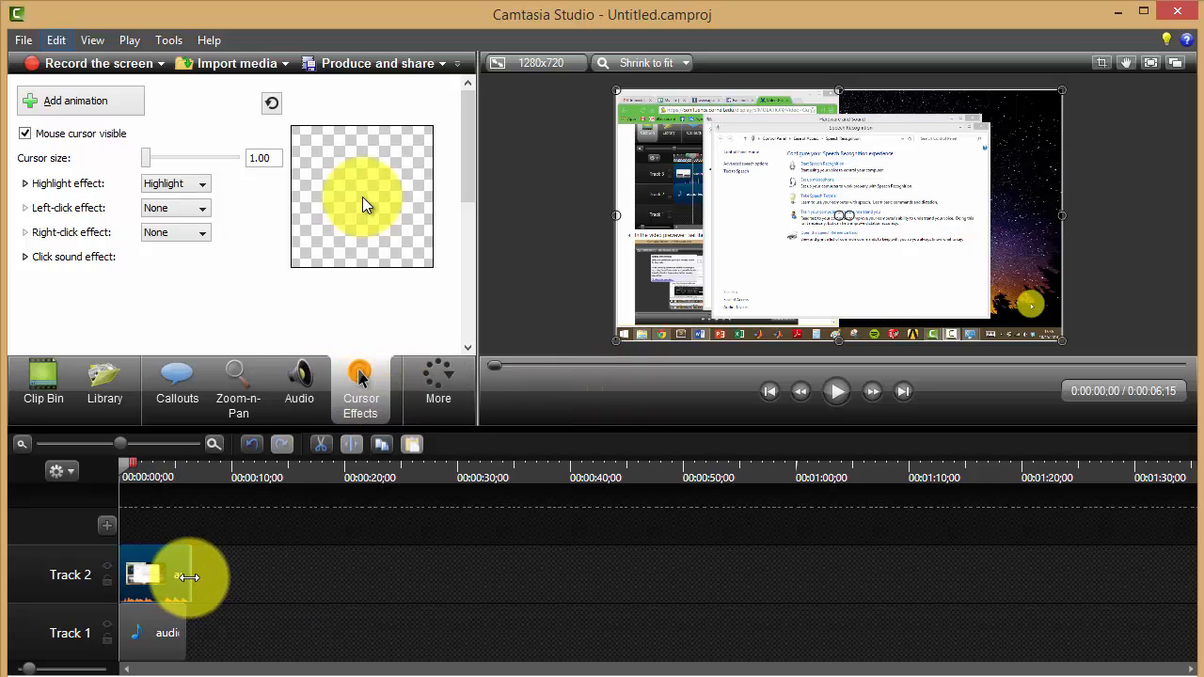
# Trim the end of the Track 2 clip to 00:00:06;01, matching the audio below, and split it at 00:00:03;10.
pyautogui.moveTo(188, 576)
pyautogui.mouseDown()
pyautogui.moveTo(154, 572)
pyautogui.moveTo(220, 573)
pyautogui.moveTo(163, 572)
pyautogui.moveTo(178, 572)
pyautogui.mouseUp()
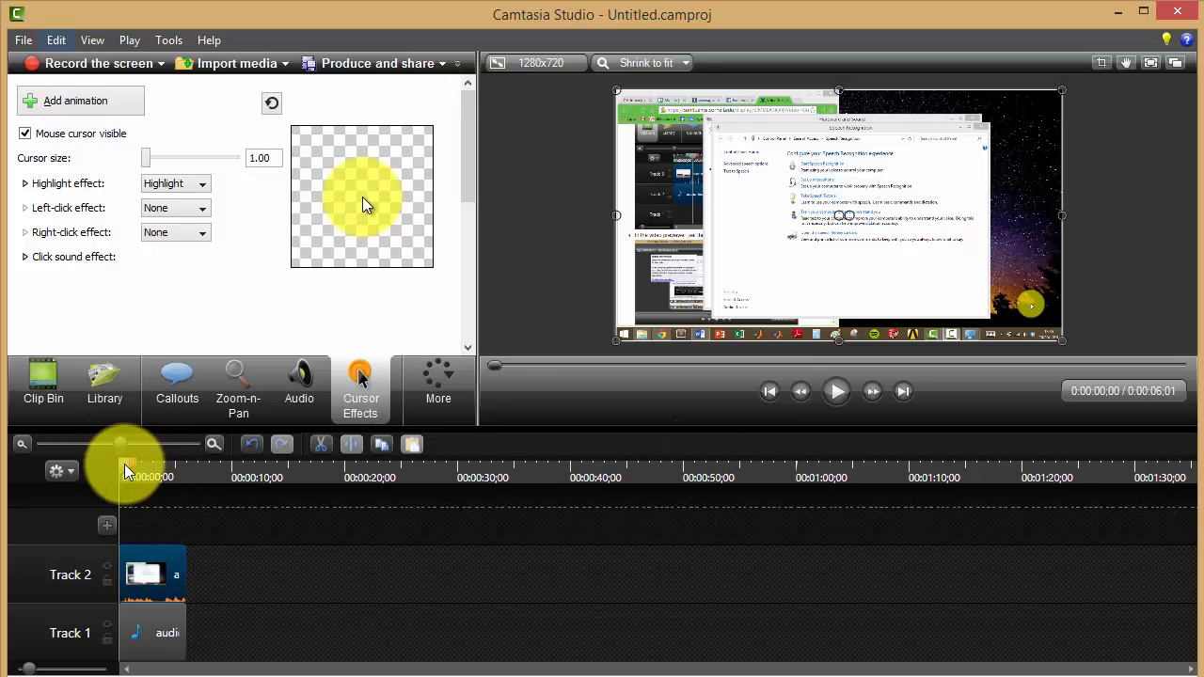
pyautogui.moveTo(128, 470); pyautogui.dragTo(161, 475)
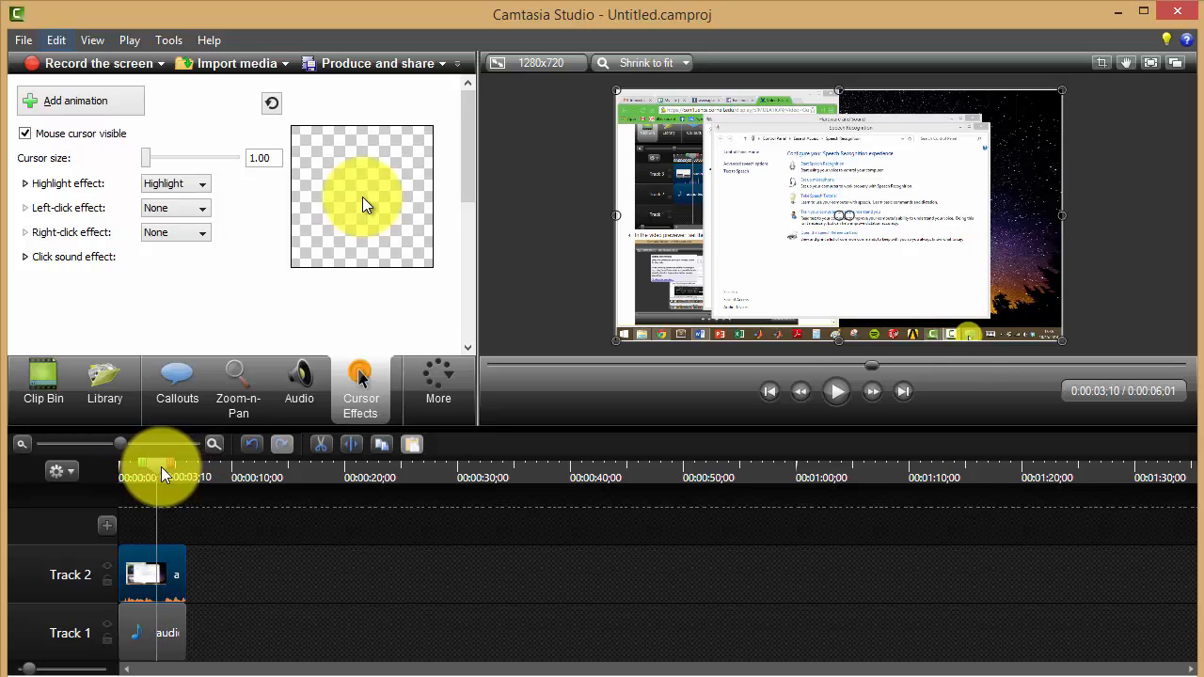
pyautogui.click(347, 448)
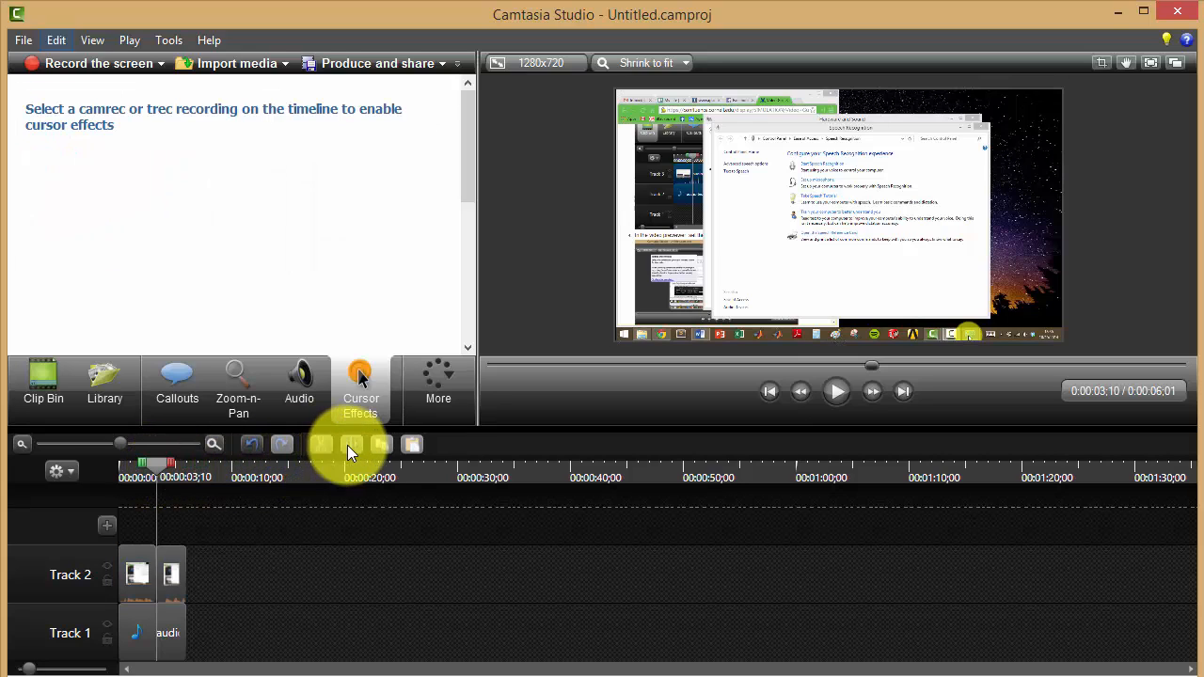
# Move the second Track 2 segment away to about 00:00:10;16 and return it directly behind the first segment.
pyautogui.click(176, 569)
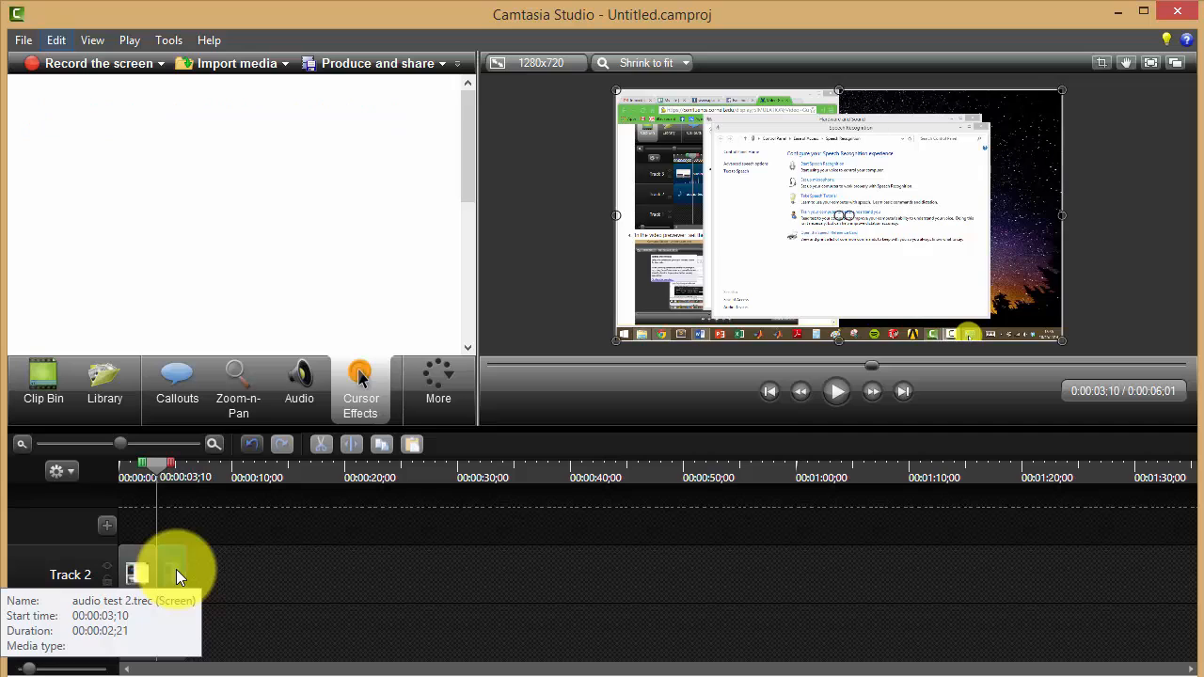
pyautogui.moveTo(176, 569); pyautogui.dragTo(258, 569)
pyautogui.moveTo(139, 568)
pyautogui.mouseDown()
pyautogui.moveTo(189, 567)
pyautogui.moveTo(129, 570)
pyautogui.mouseUp()
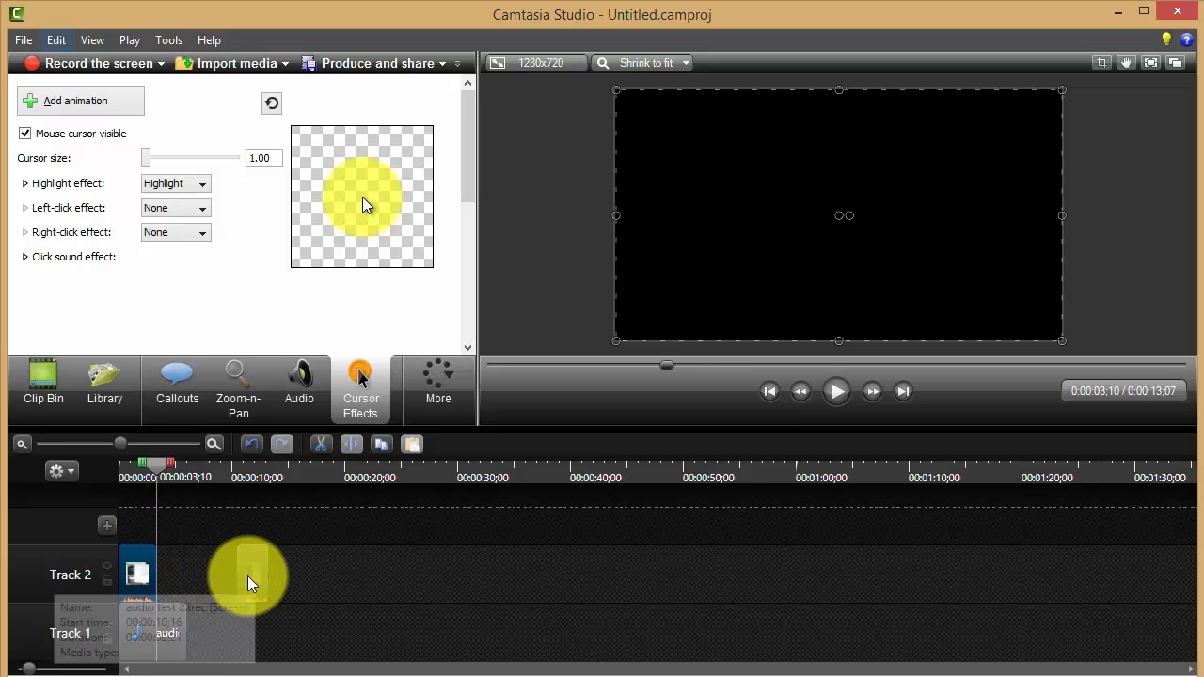
pyautogui.moveTo(249, 583); pyautogui.dragTo(174, 574)
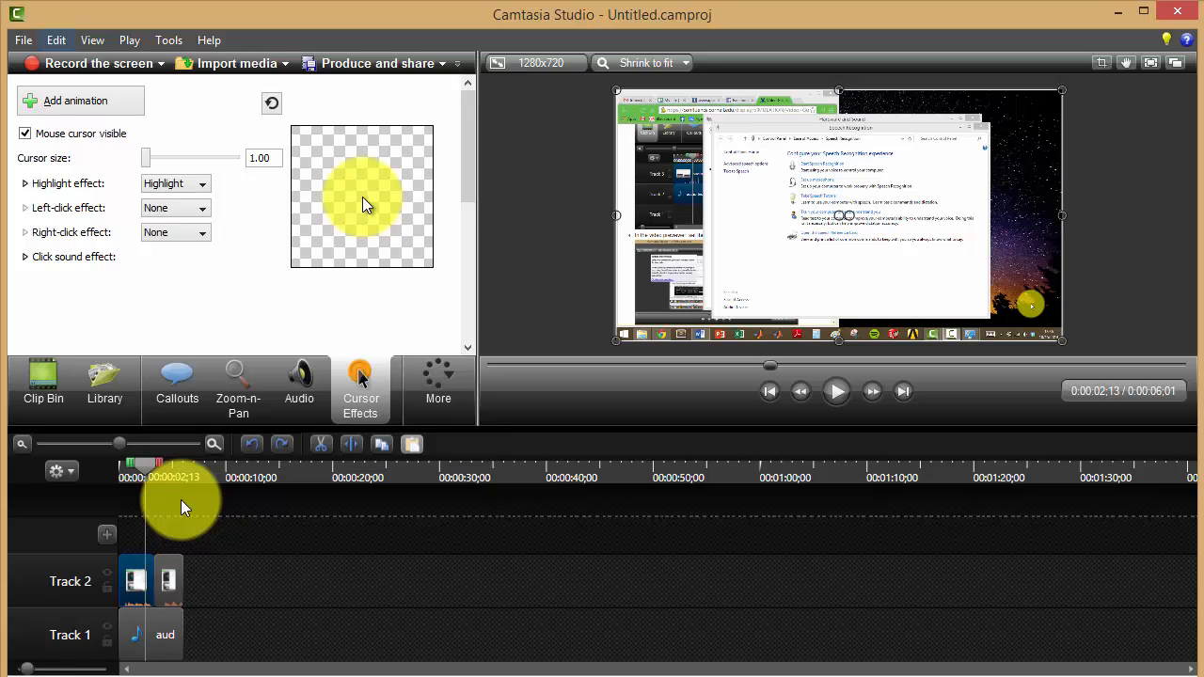
# Add a Zoom-n-Pan at 00:00:01;22 on the first Track 2 segment, zooming in on the list of speech recognition options.
pyautogui.click(252, 384)
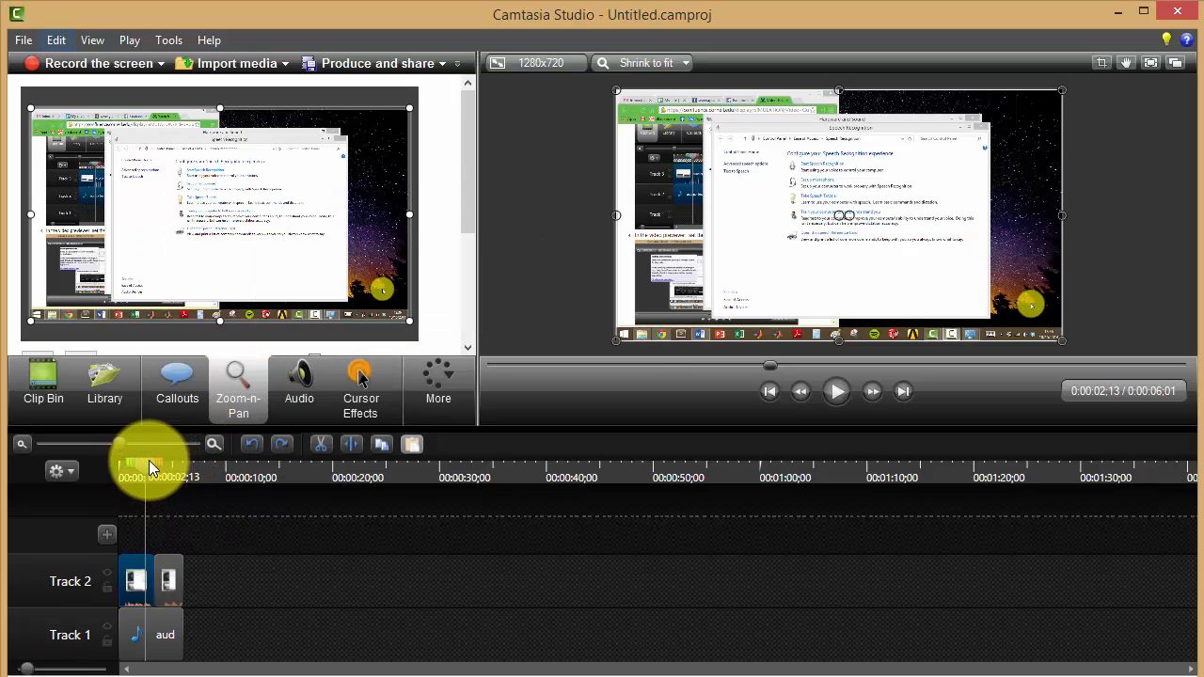
pyautogui.moveTo(149, 460); pyautogui.dragTo(141, 460)
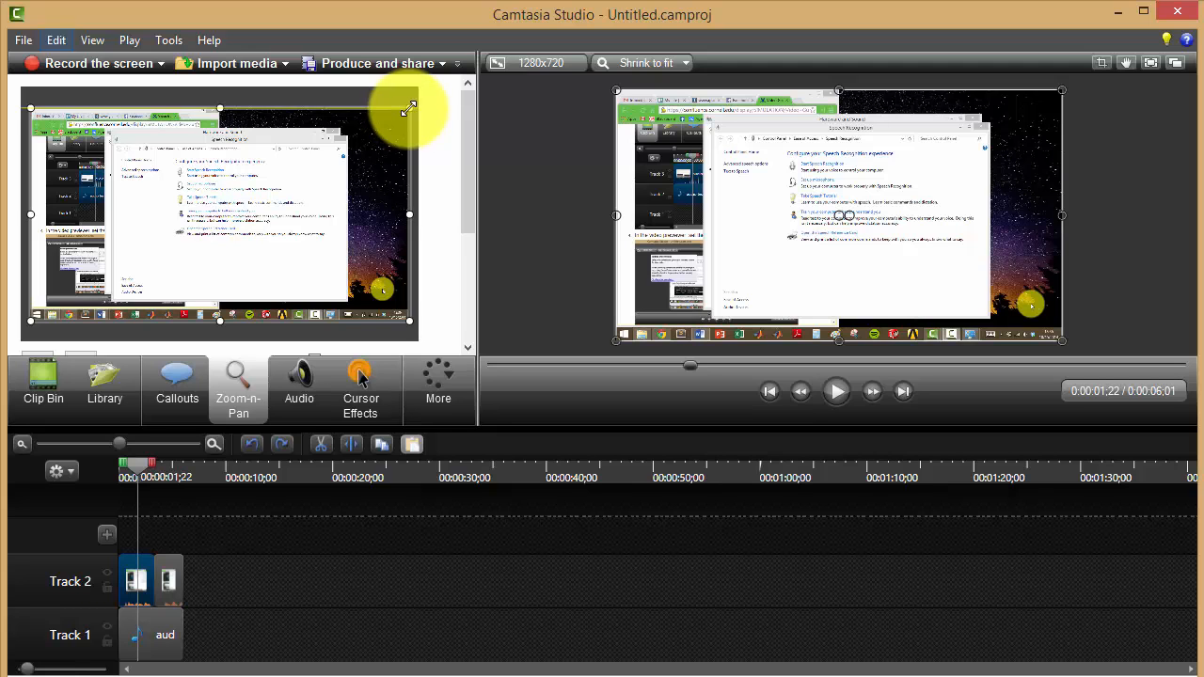
pyautogui.moveTo(409, 109); pyautogui.dragTo(335, 151)
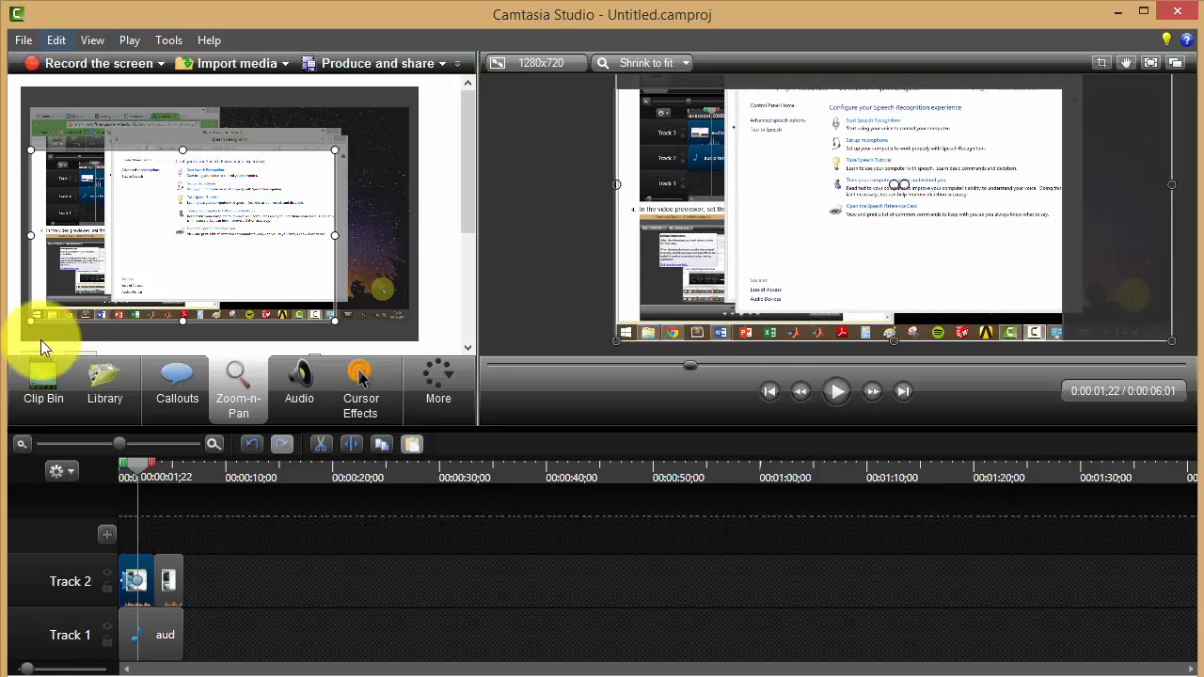
pyautogui.moveTo(32, 320); pyautogui.dragTo(184, 248)
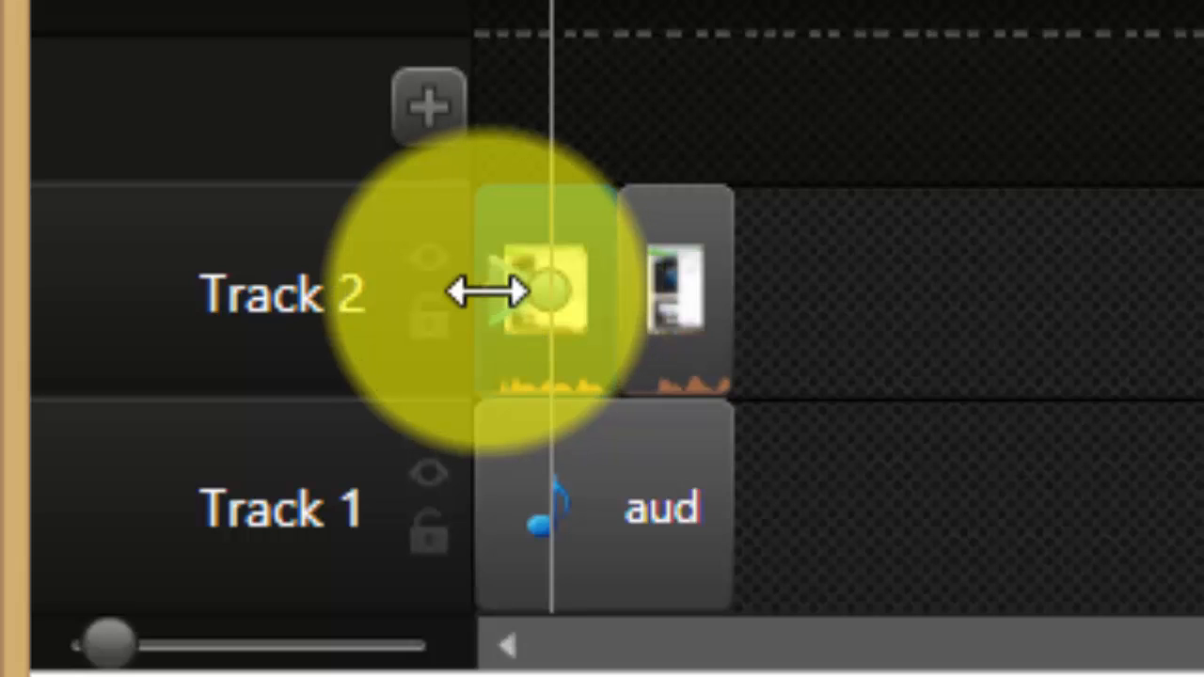
pyautogui.moveTo(487, 292); pyautogui.dragTo(508, 314)
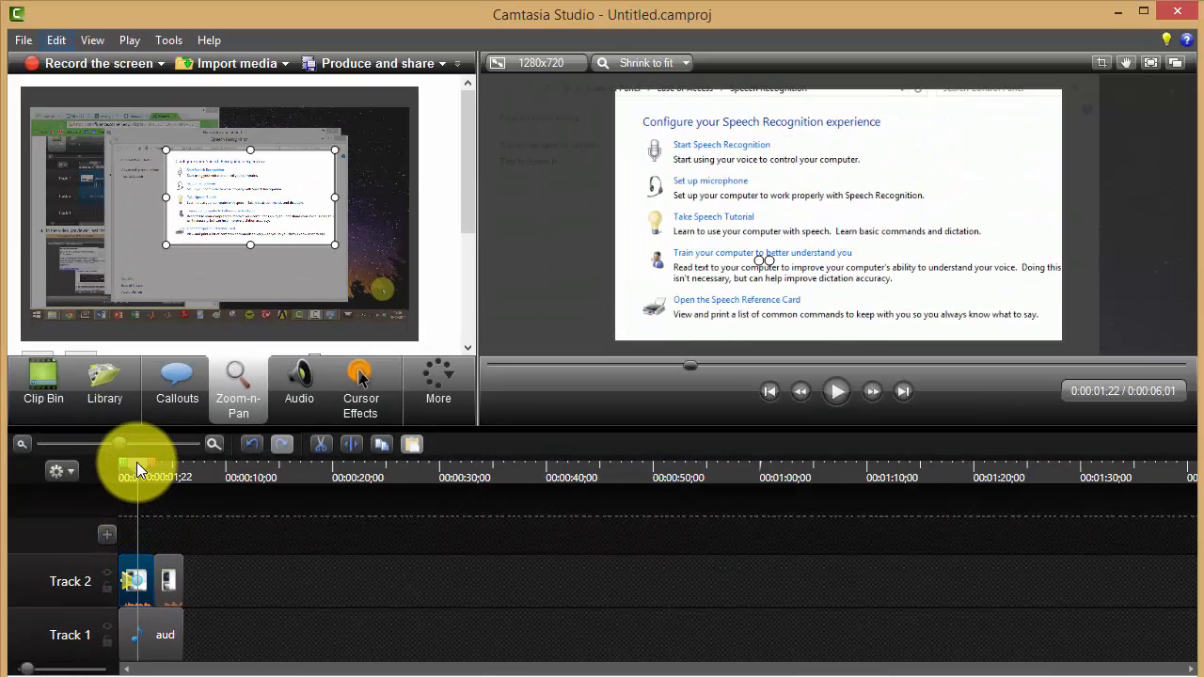
# Add a second Zoom-n-Pan at 00:00:02;10 that zooms back out to the full recording frame.
pyautogui.moveTo(136, 462); pyautogui.dragTo(143, 462)
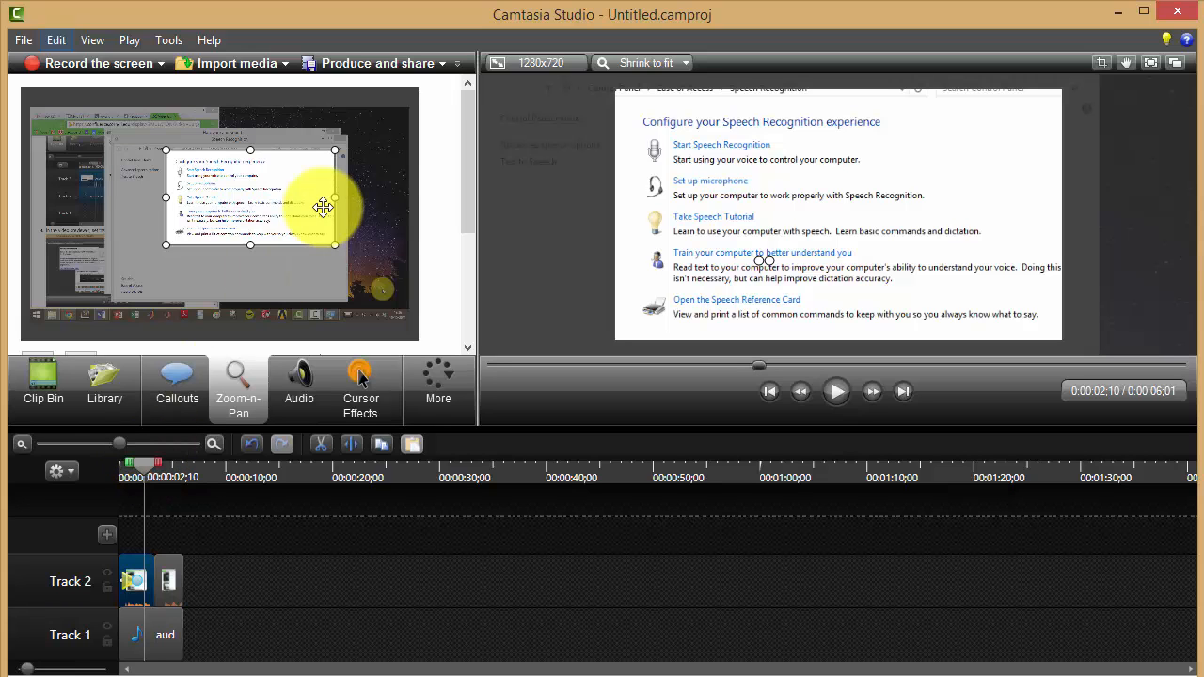
pyautogui.moveTo(334, 148); pyautogui.dragTo(410, 107)
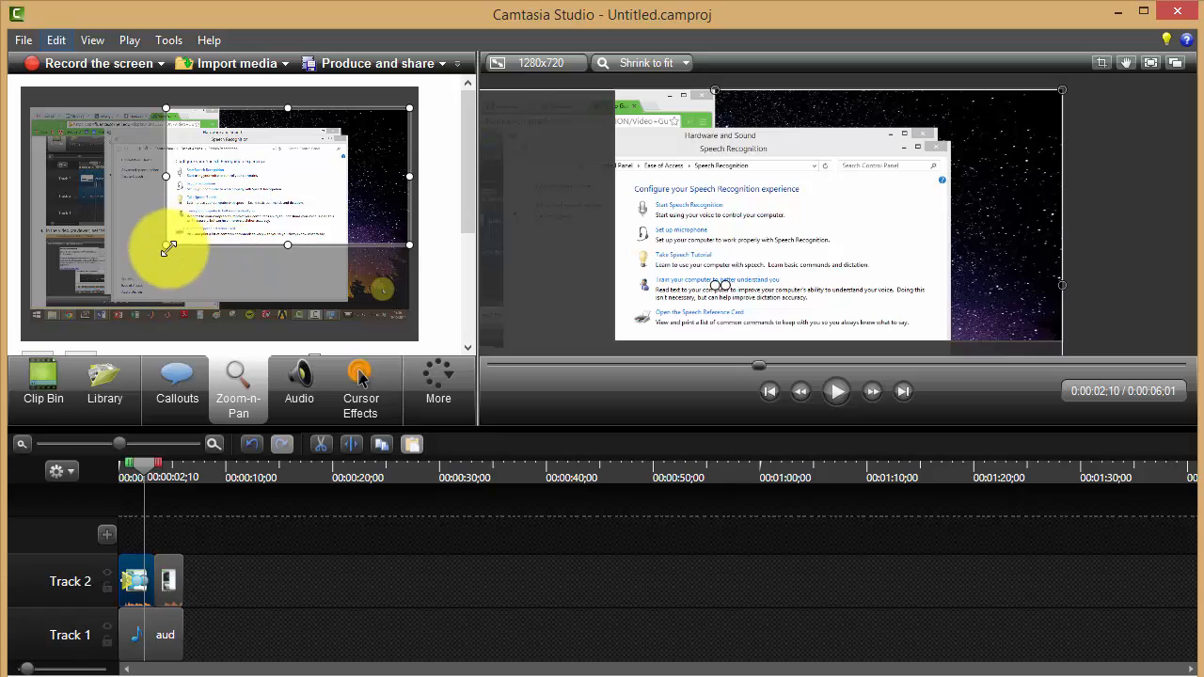
pyautogui.moveTo(168, 245); pyautogui.dragTo(32, 292)
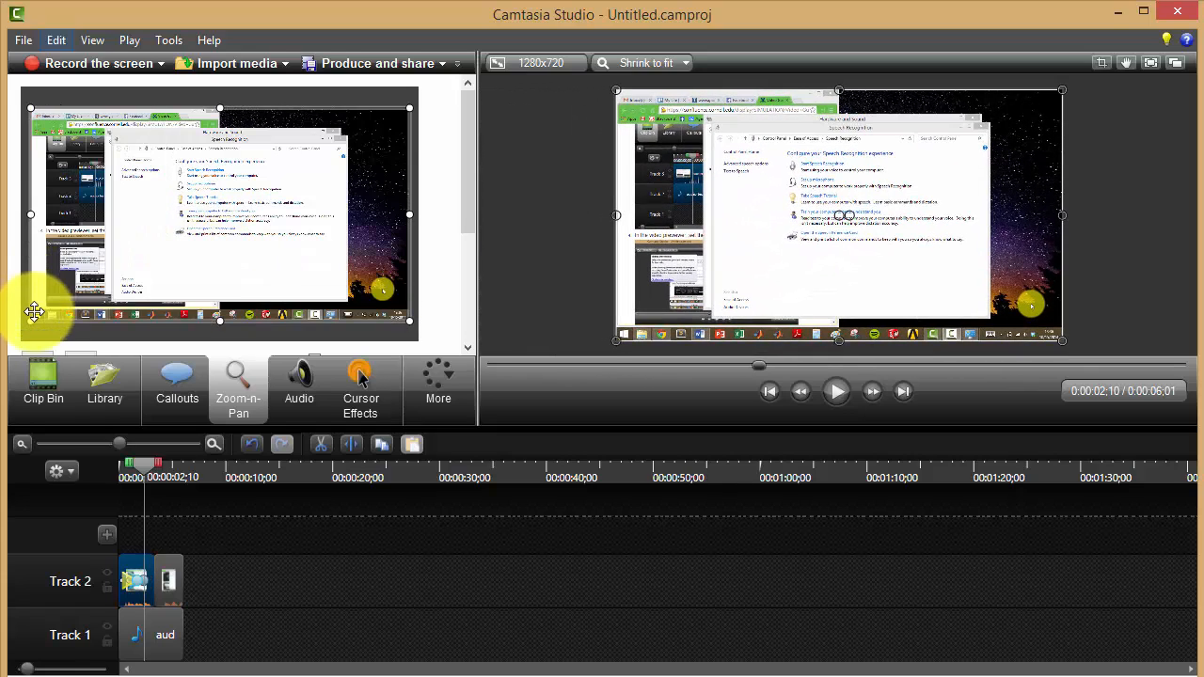
pyautogui.moveTo(35, 321); pyautogui.dragTo(33, 321)
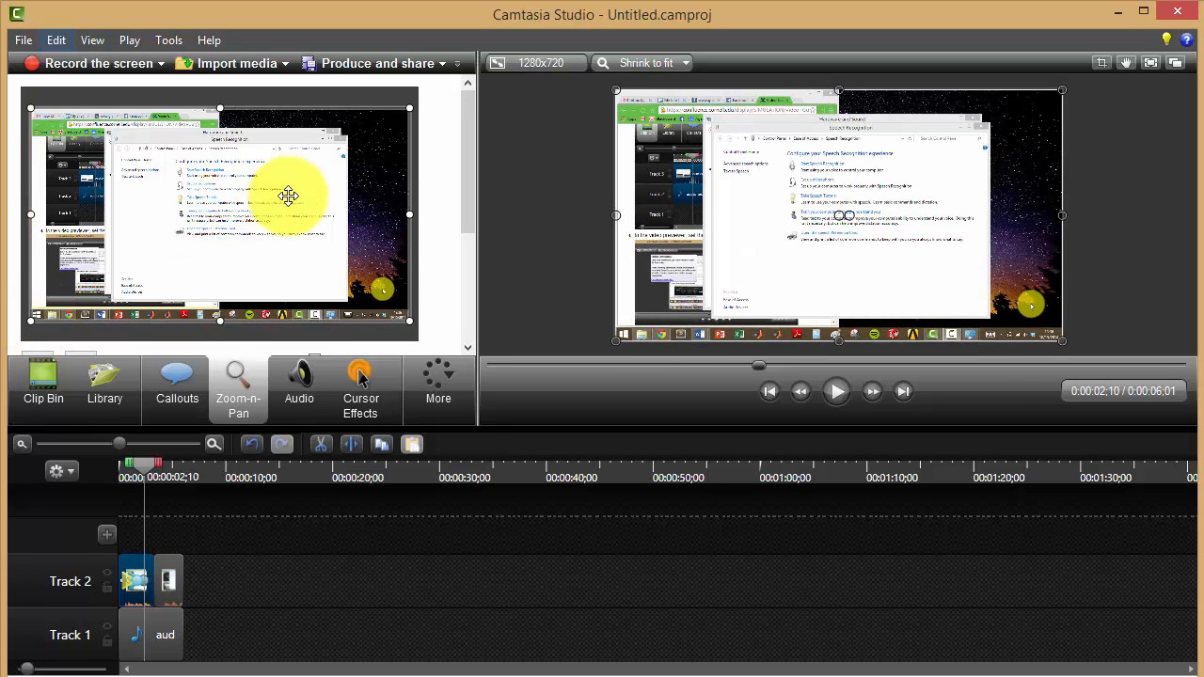